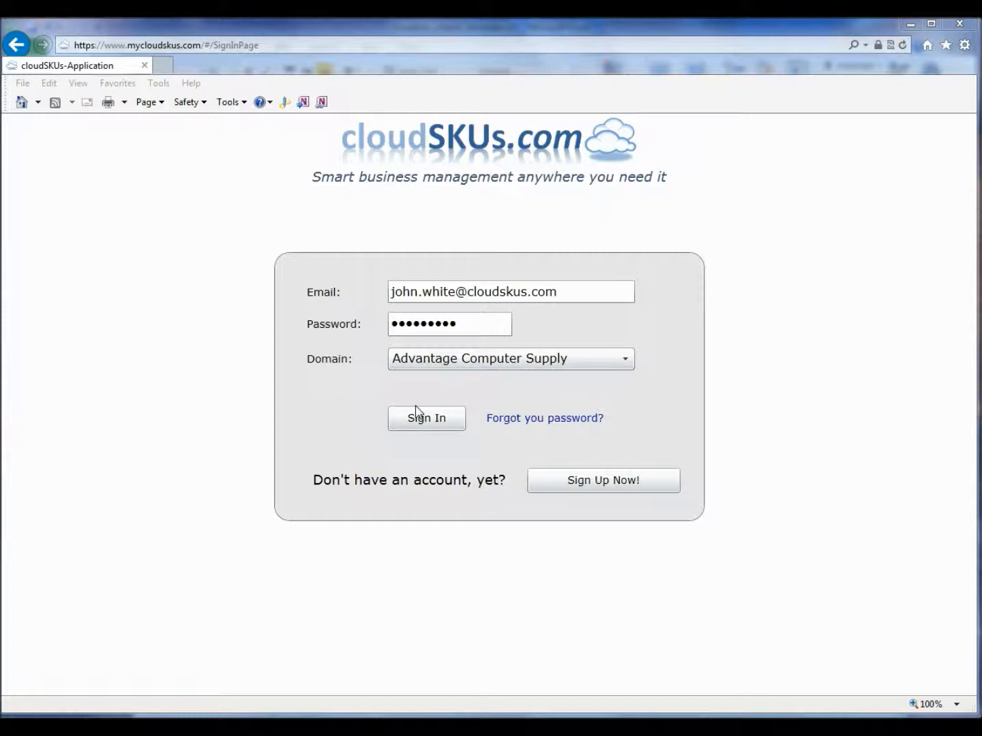
Step: Sign in to the Advantage Computer Supply domain and open the Administration dashboard
click(418, 411)
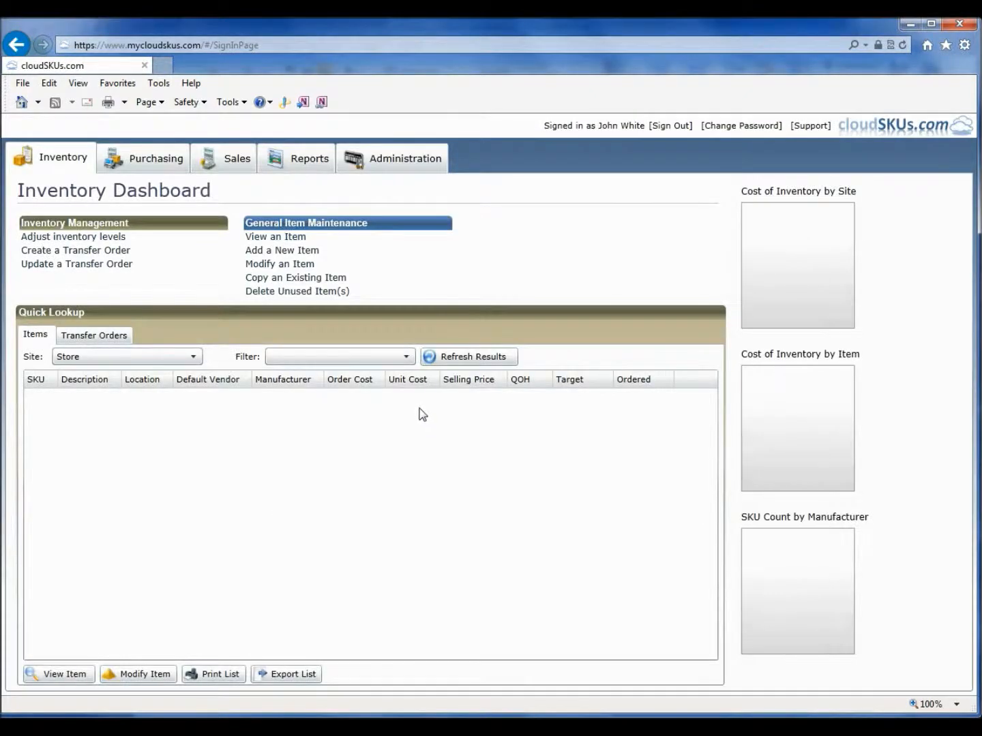
click(386, 179)
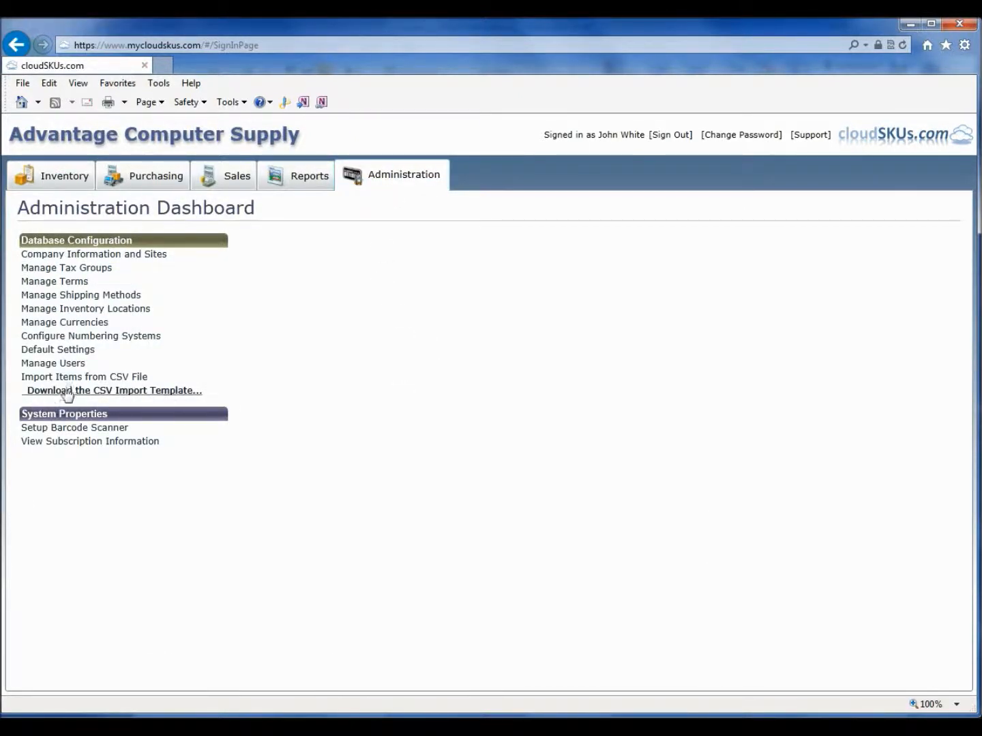
Step: Download the CSV import template file from the support page, saving it to disk
click(126, 395)
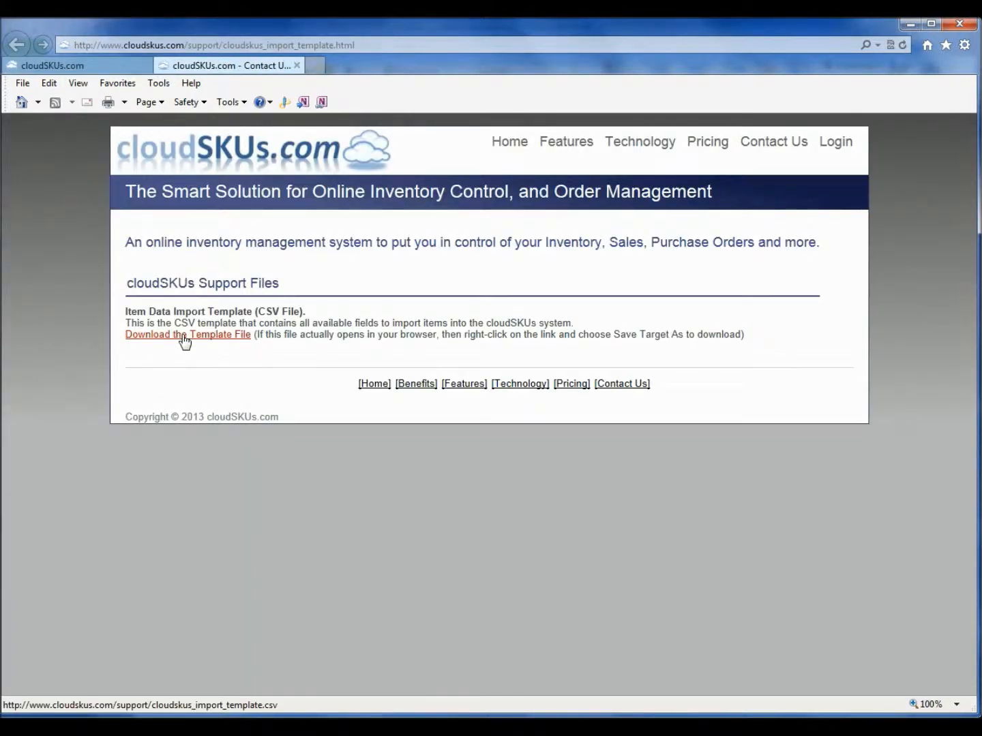
right_click(208, 338)
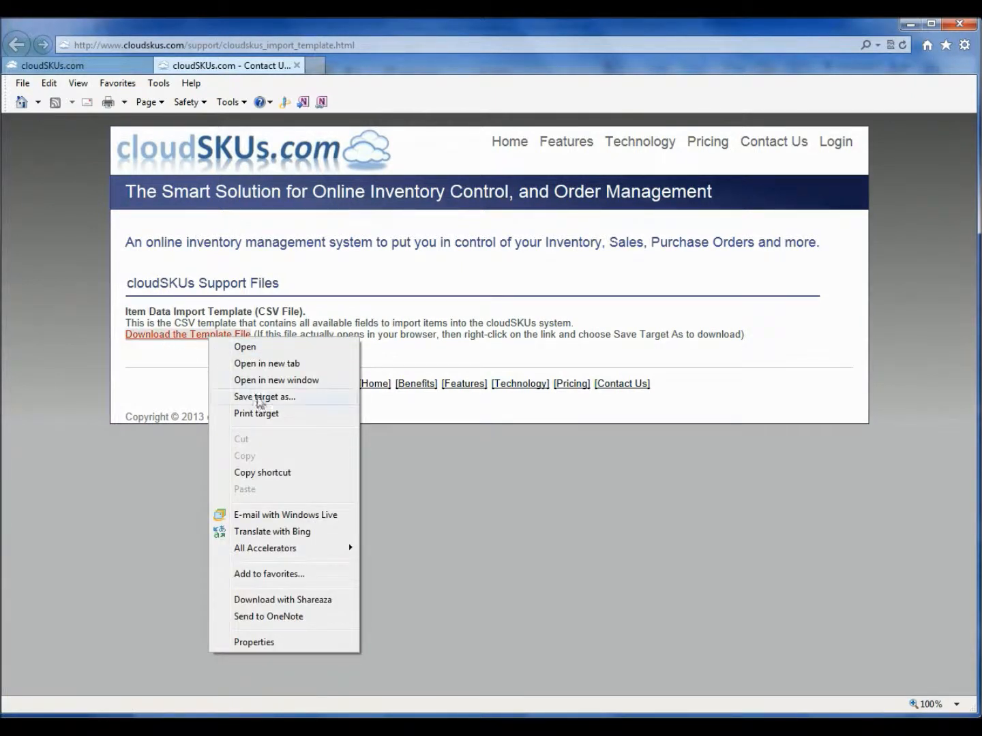
click(264, 397)
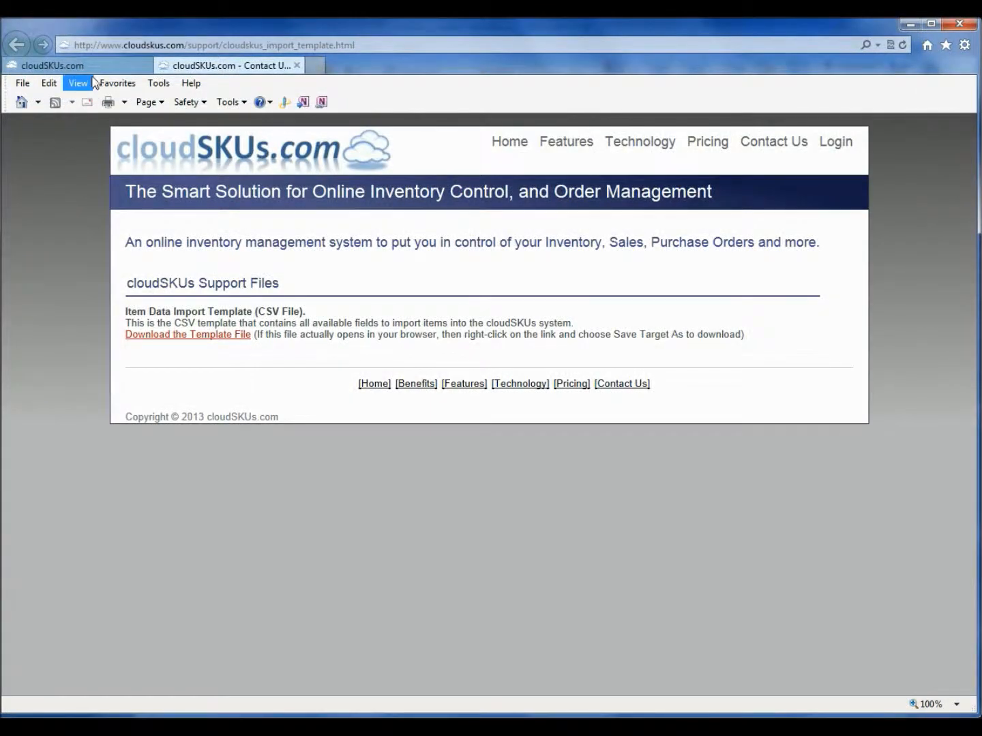
Step: Open the downloaded cloudskus_import_template.csv in Excel and scroll across its column headings
click(100, 70)
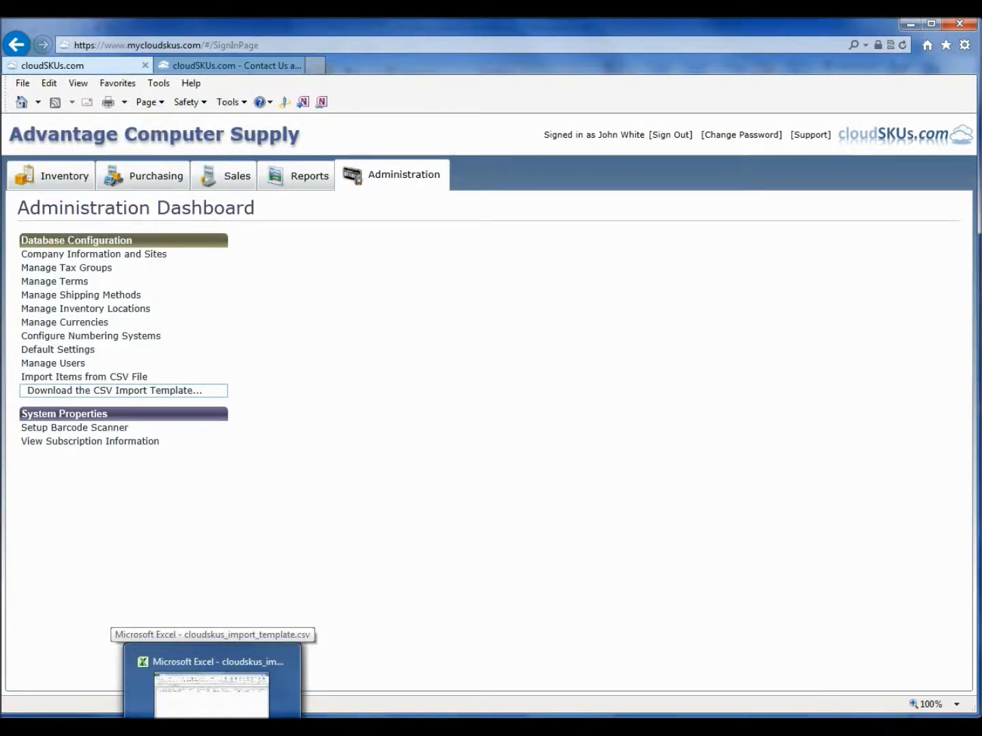
click(215, 682)
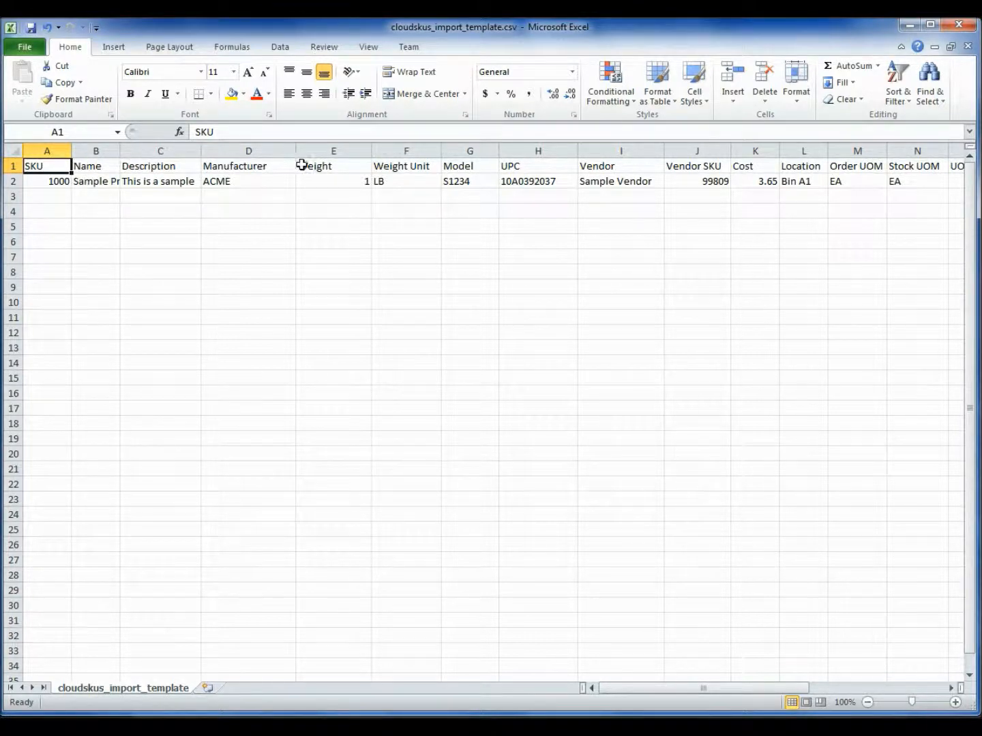
drag(708, 693, 797, 694)
click(592, 688)
click(592, 689)
click(593, 689)
click(592, 689)
click(592, 689)
click(592, 688)
click(676, 689)
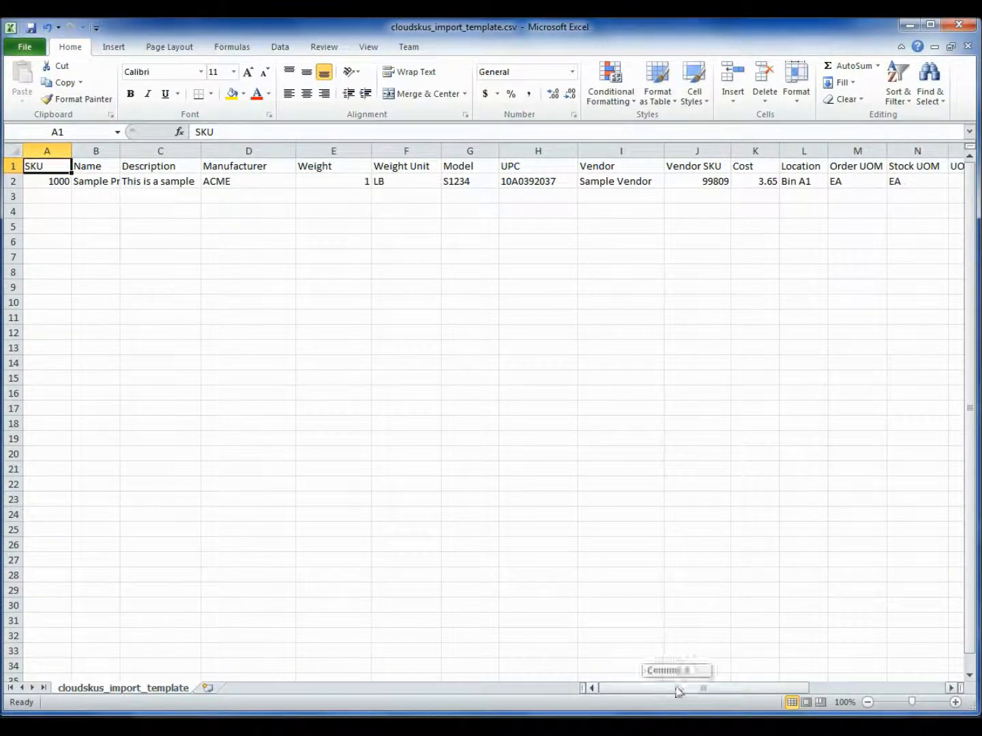
click(12, 181)
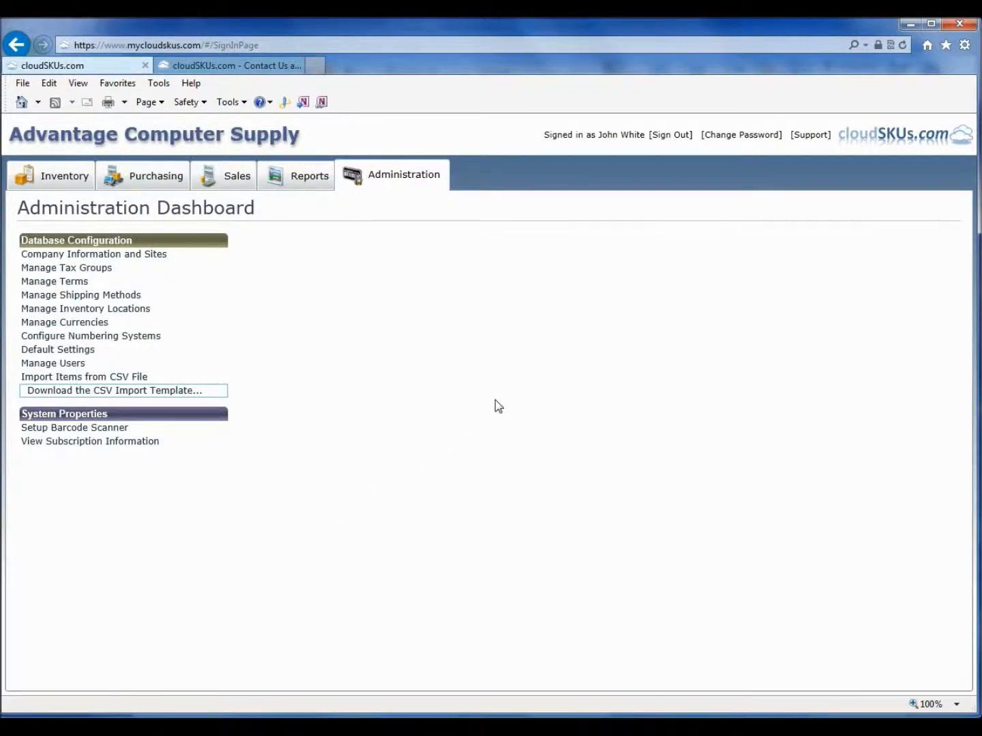
Step: Start importing items from a CSV file and open cloudskus_import_sample.csv in the CloudSKUS Sample Data folder
click(131, 378)
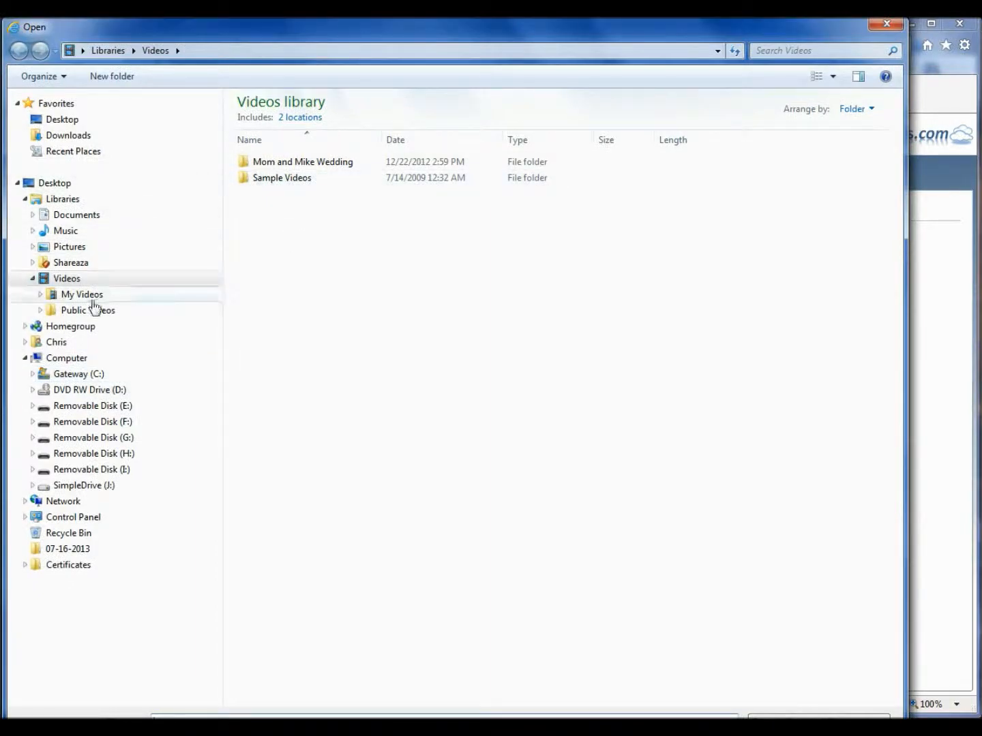
click(80, 216)
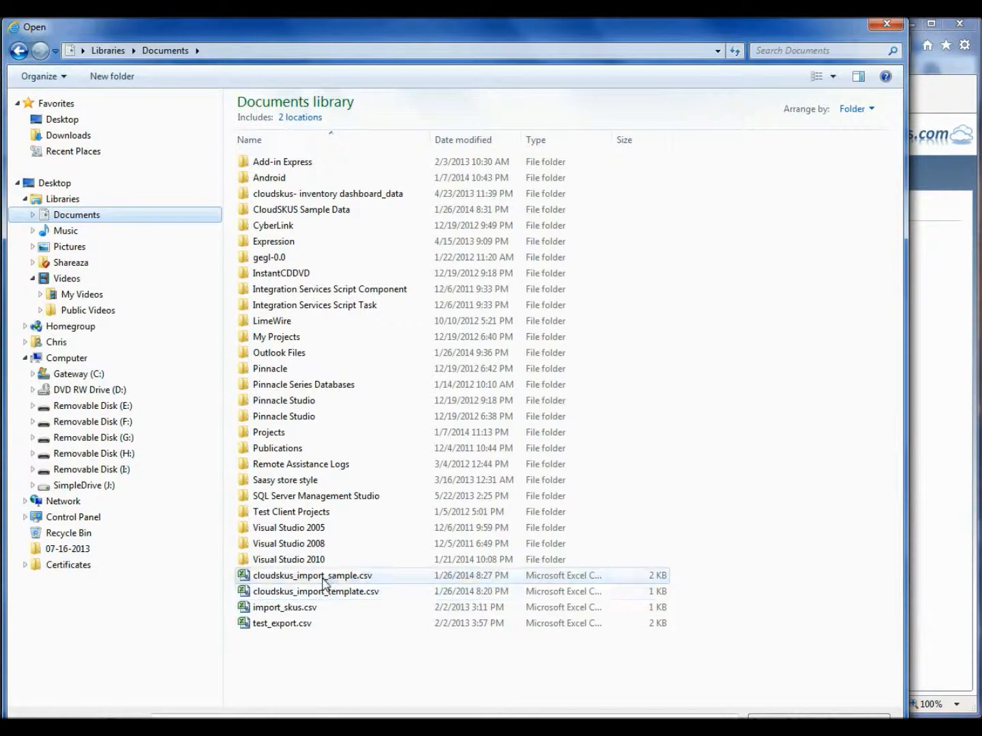
click(326, 578)
click(324, 193)
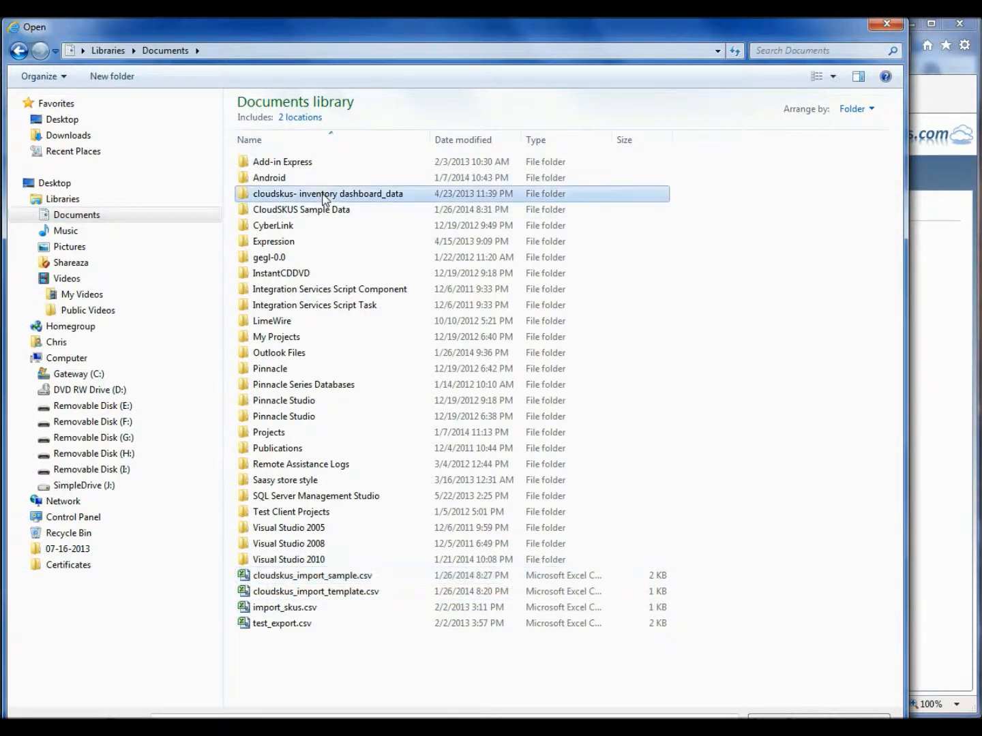
double_click(323, 212)
double_click(321, 164)
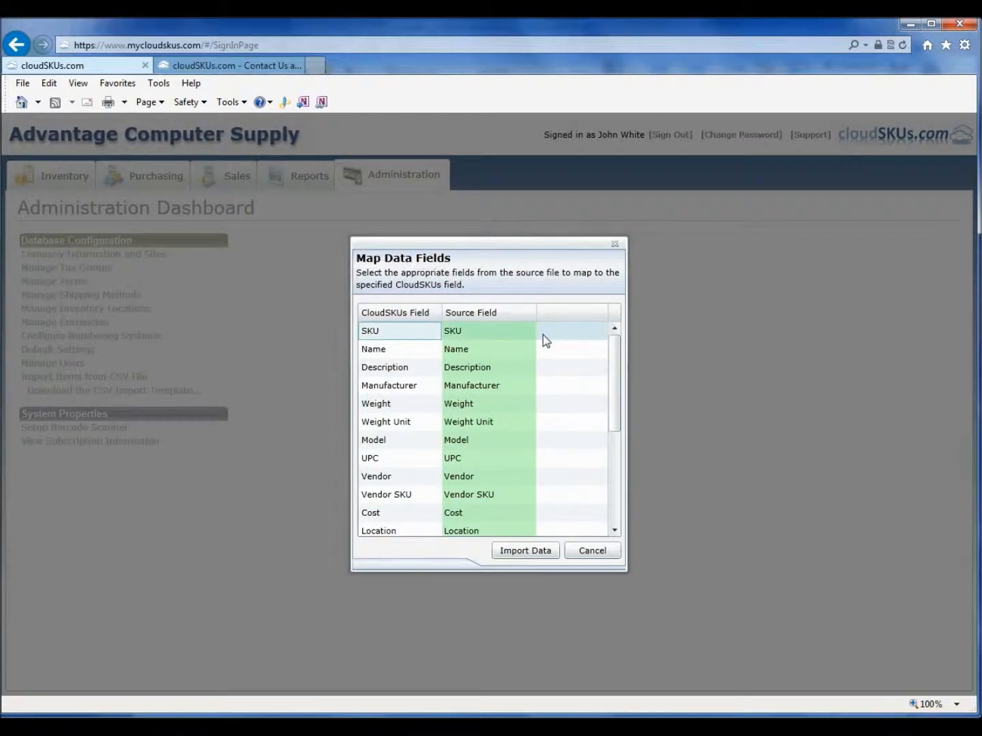
Step: Check the default field mappings, import the data, and close the import progress dialog
mouse_move(614, 362)
mouse_down()
mouse_move(611, 460)
mouse_move(614, 344)
mouse_up()
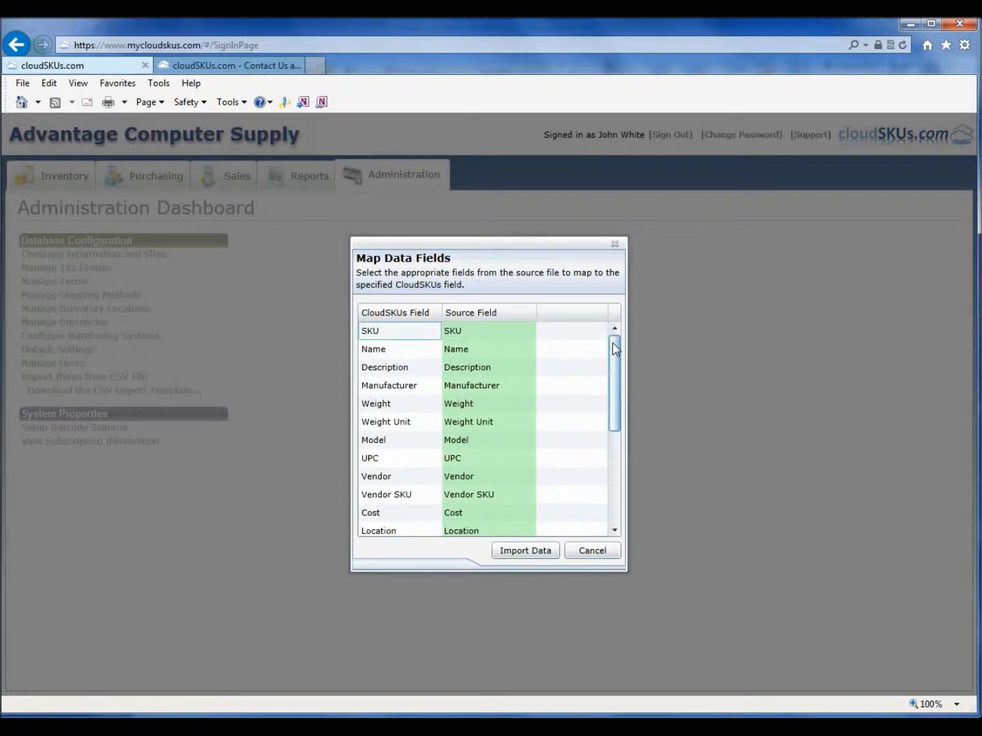
click(507, 355)
click(511, 353)
click(518, 351)
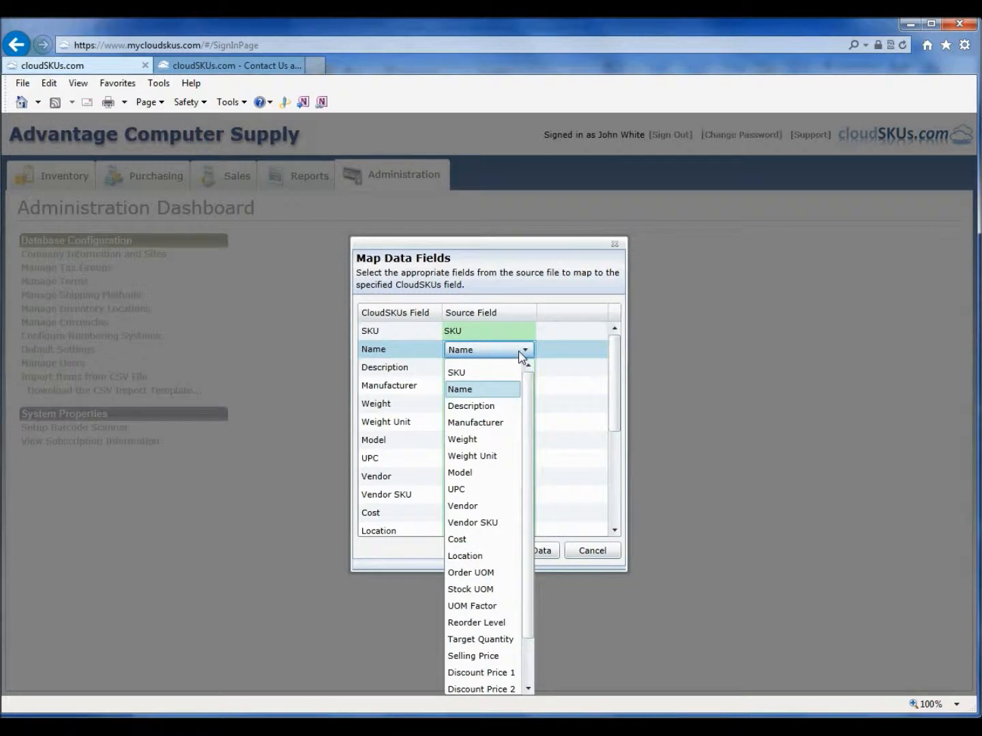
click(522, 354)
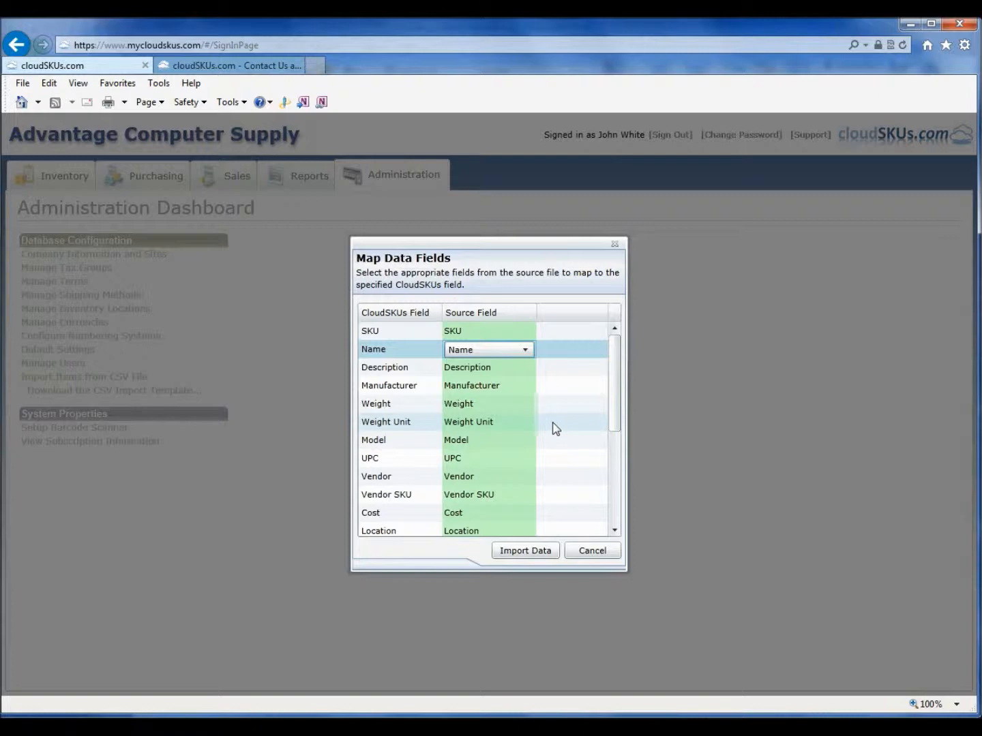
click(525, 551)
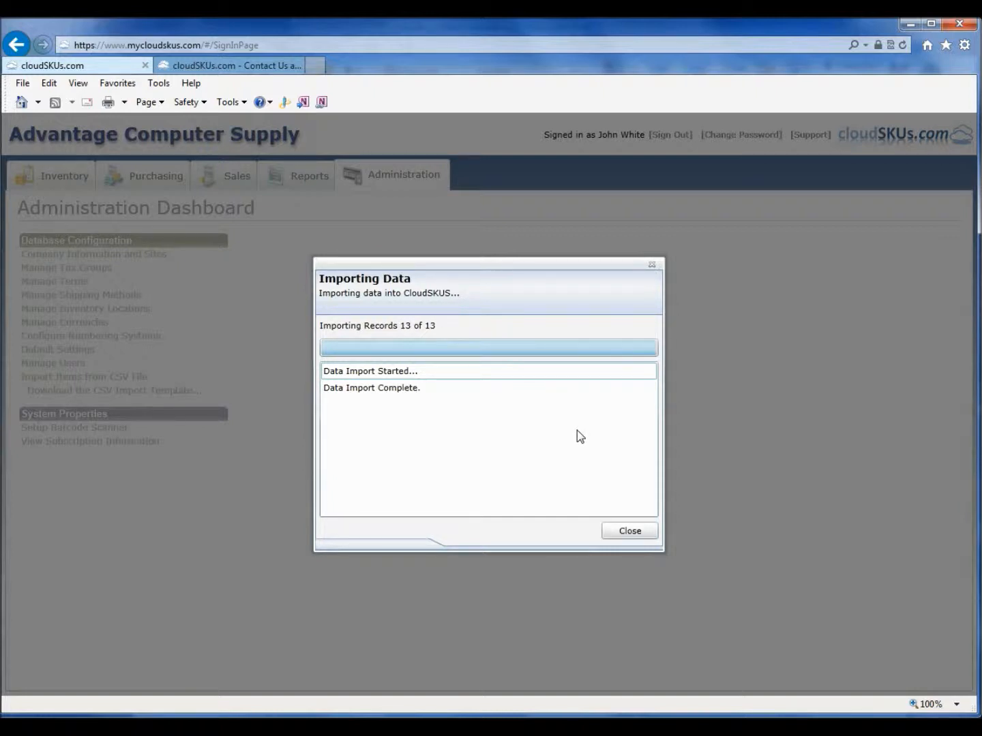
click(407, 374)
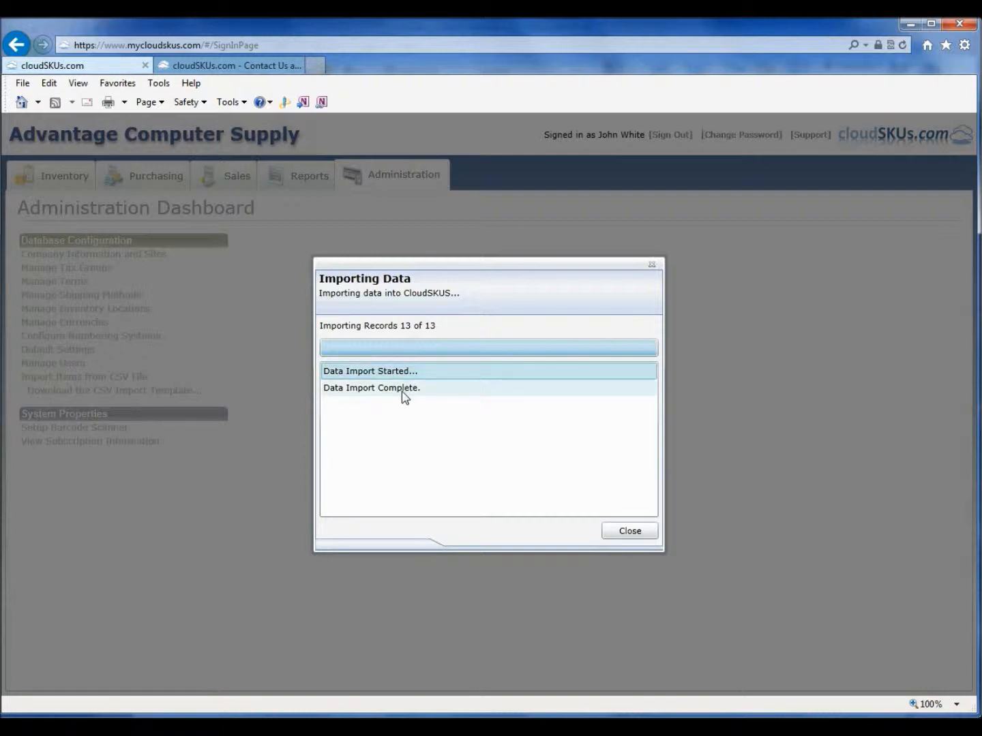
click(403, 389)
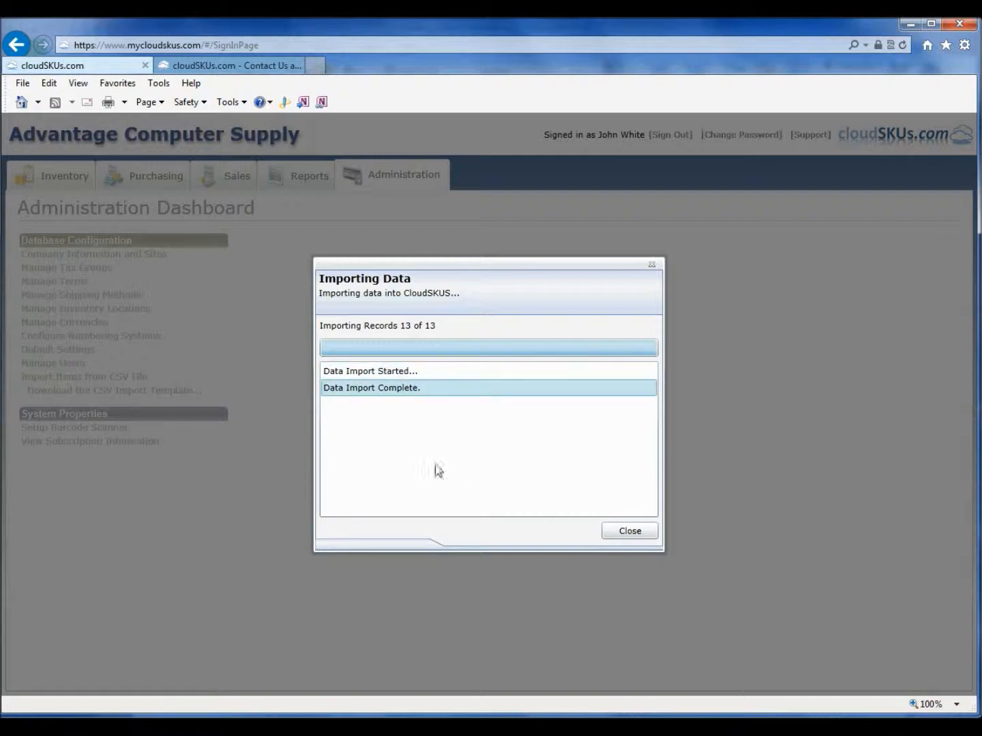
click(628, 532)
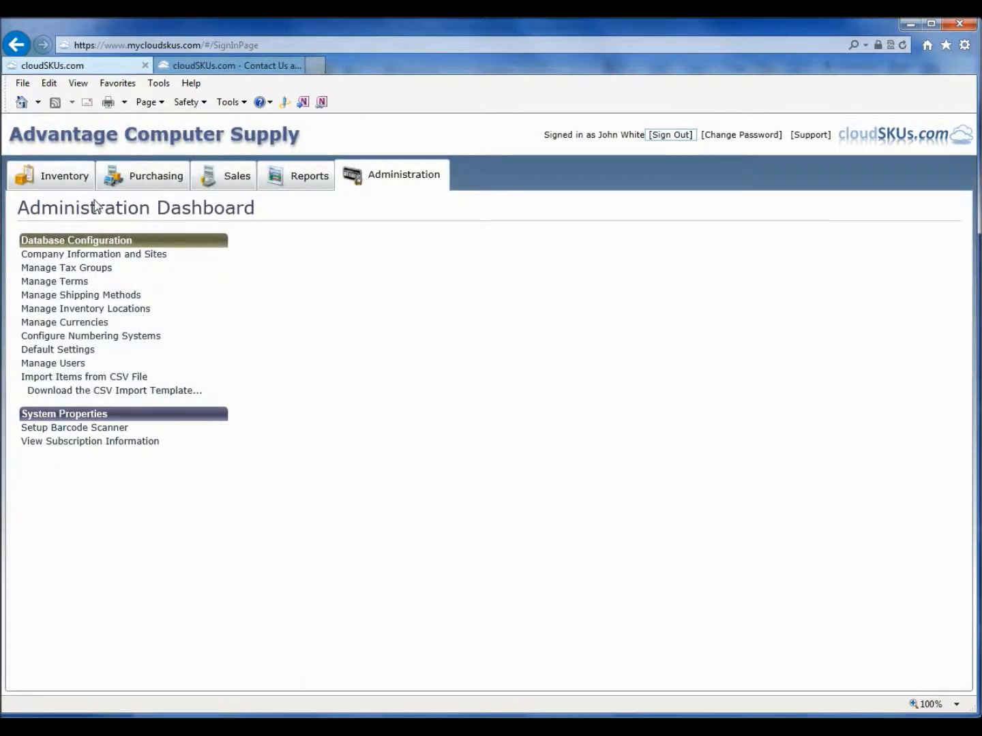
Step: Review the imported items in the Inventory quick lookup and the vendor list under Purchasing
click(61, 180)
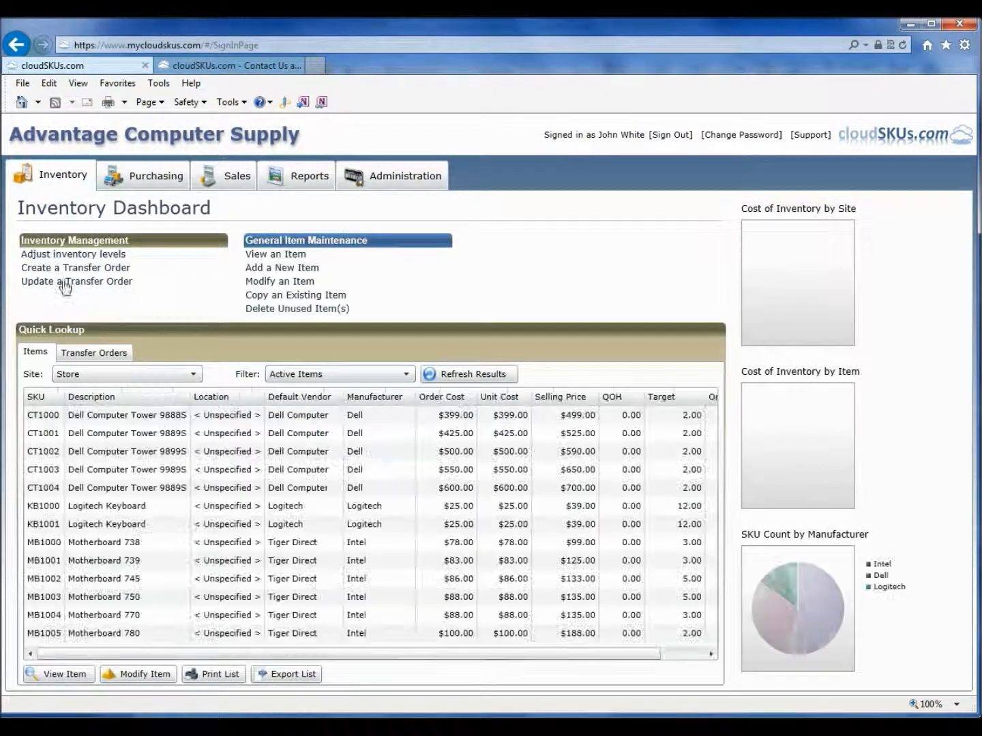
click(132, 436)
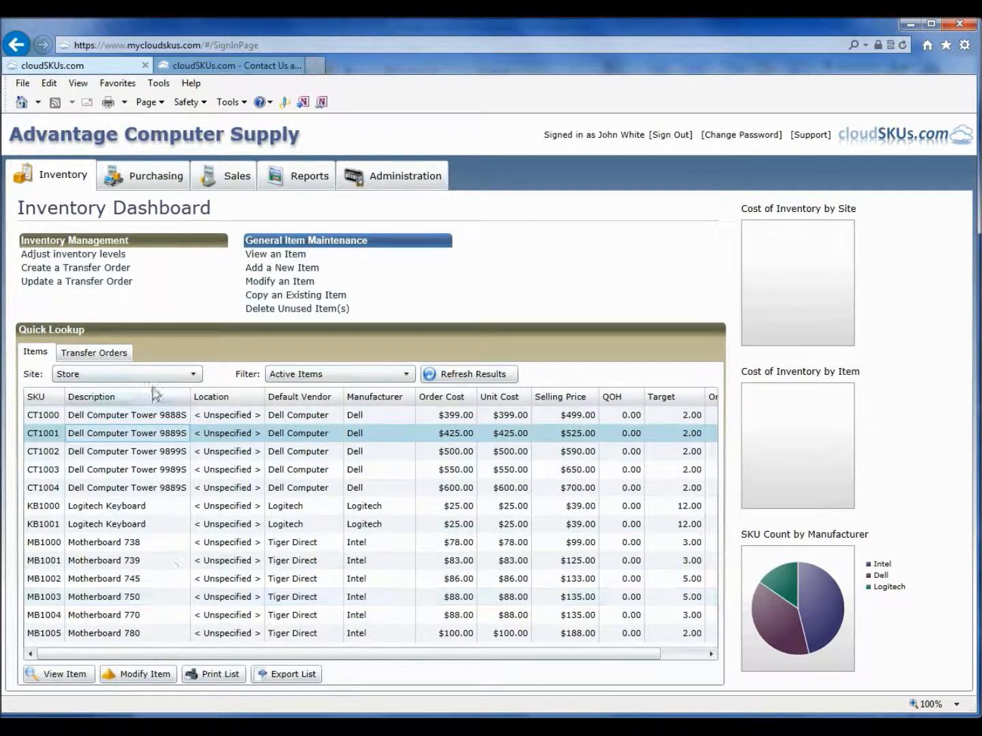
click(169, 184)
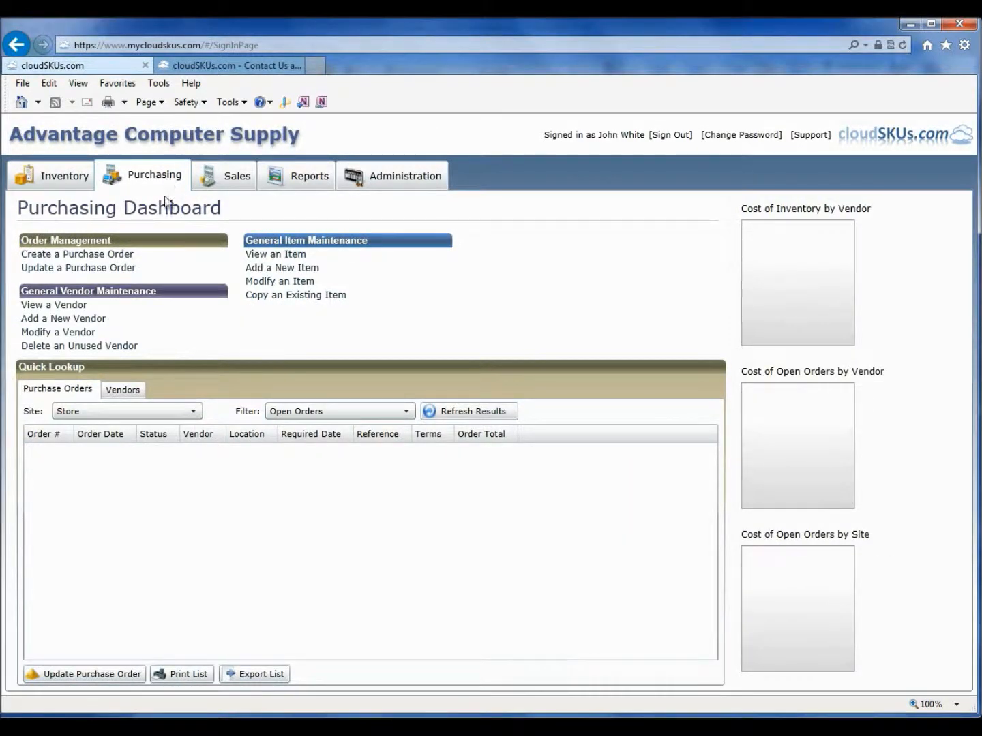
click(125, 392)
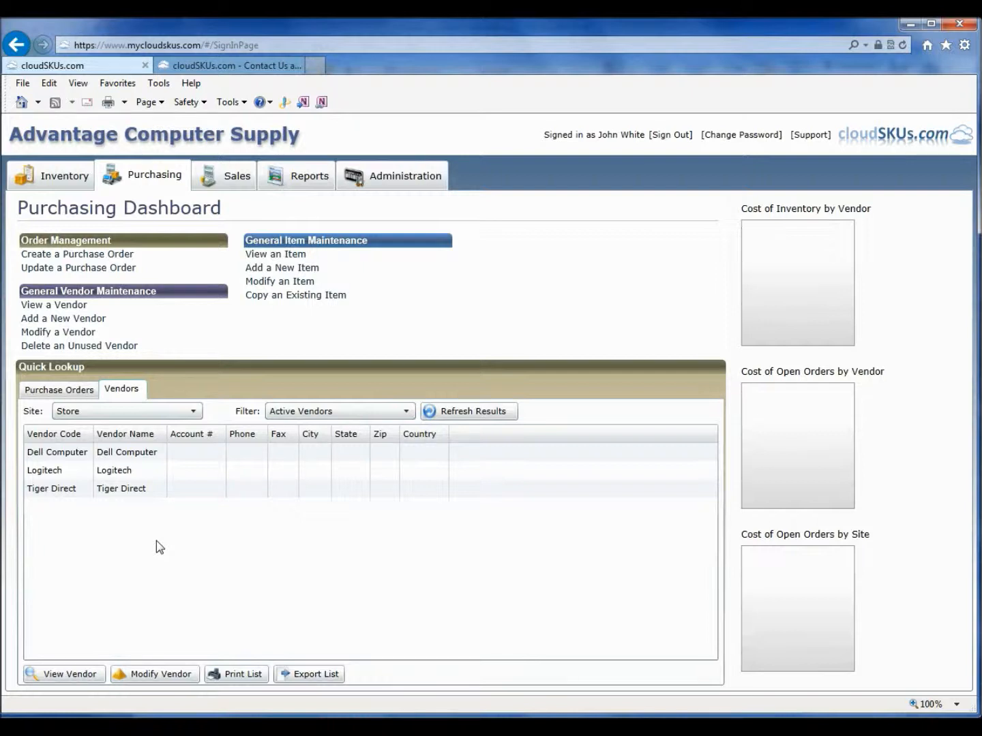
Step: Start another CSV item import and open other_software_export.csv from the sample data folder
click(408, 183)
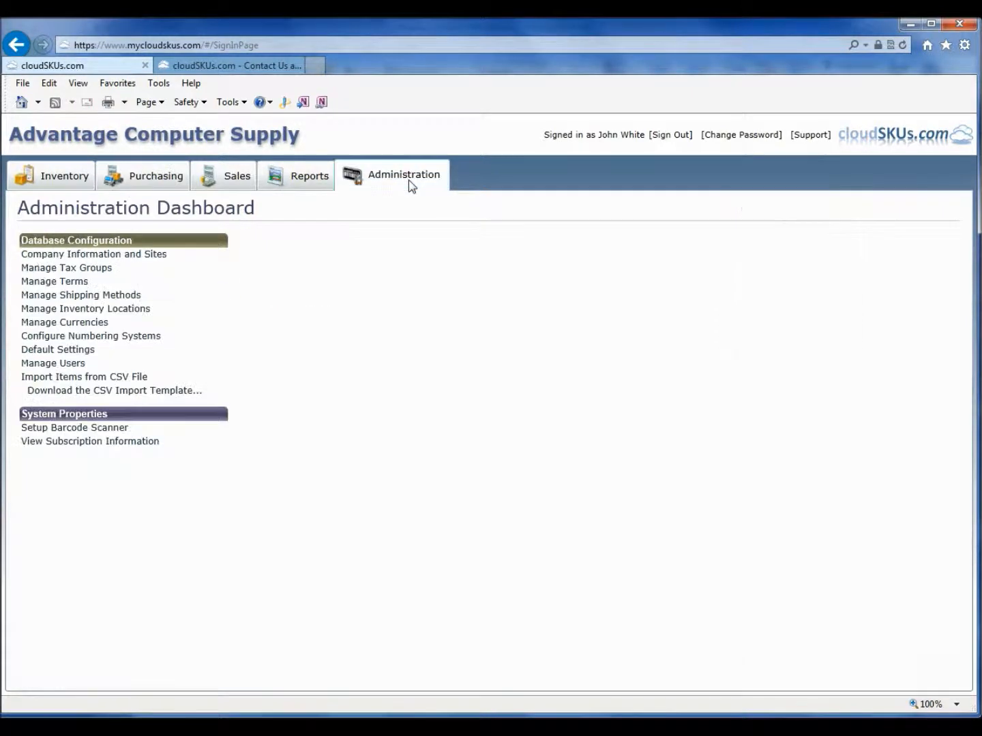
click(120, 378)
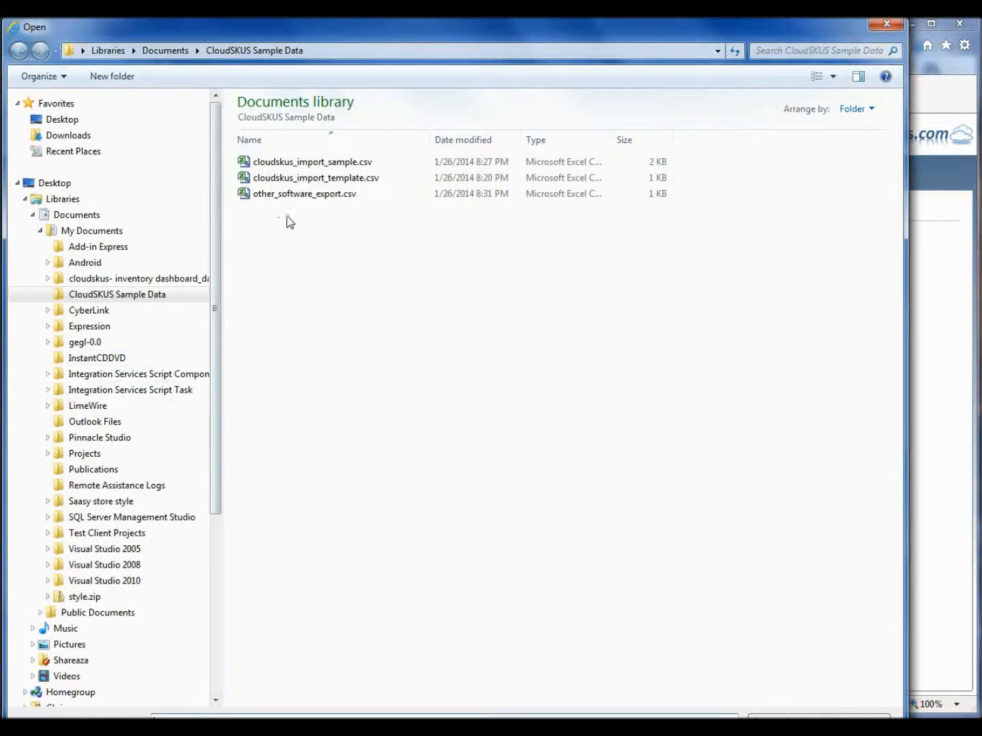
double_click(300, 197)
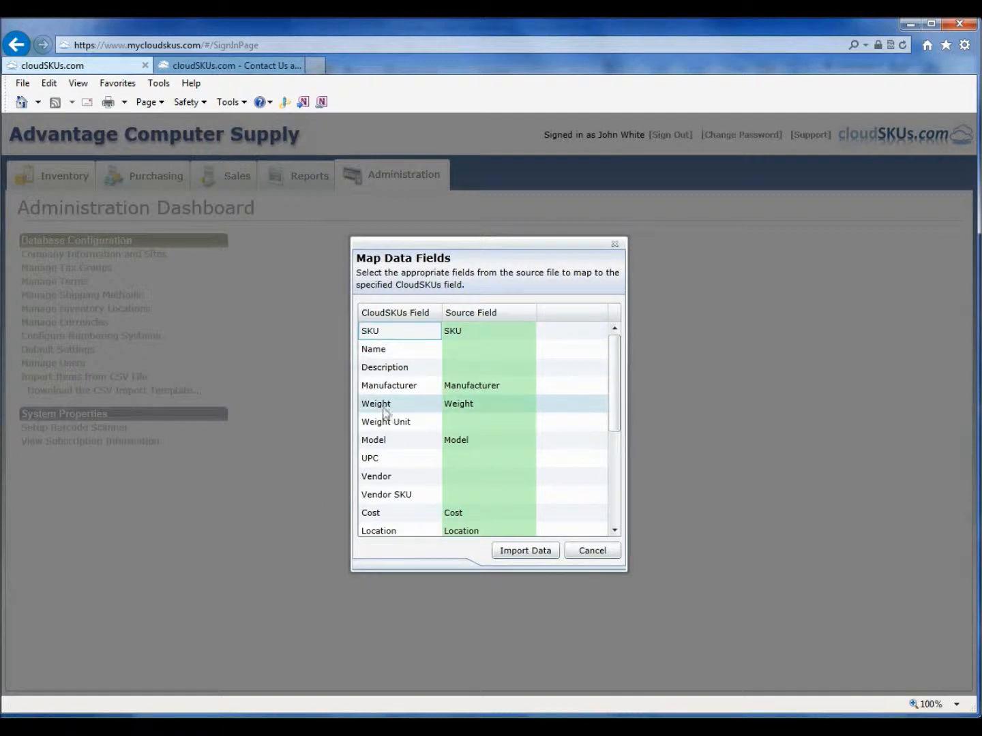
Step: Map the Name field to the Item Name source field and Vendor to Primary Vendor
click(522, 350)
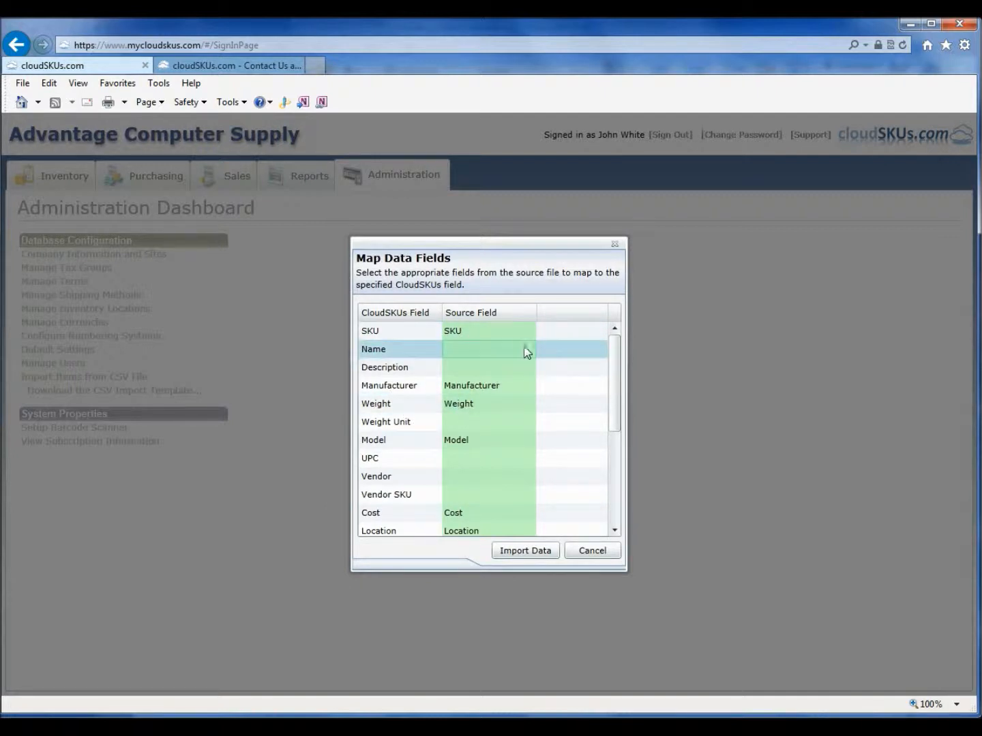
click(521, 350)
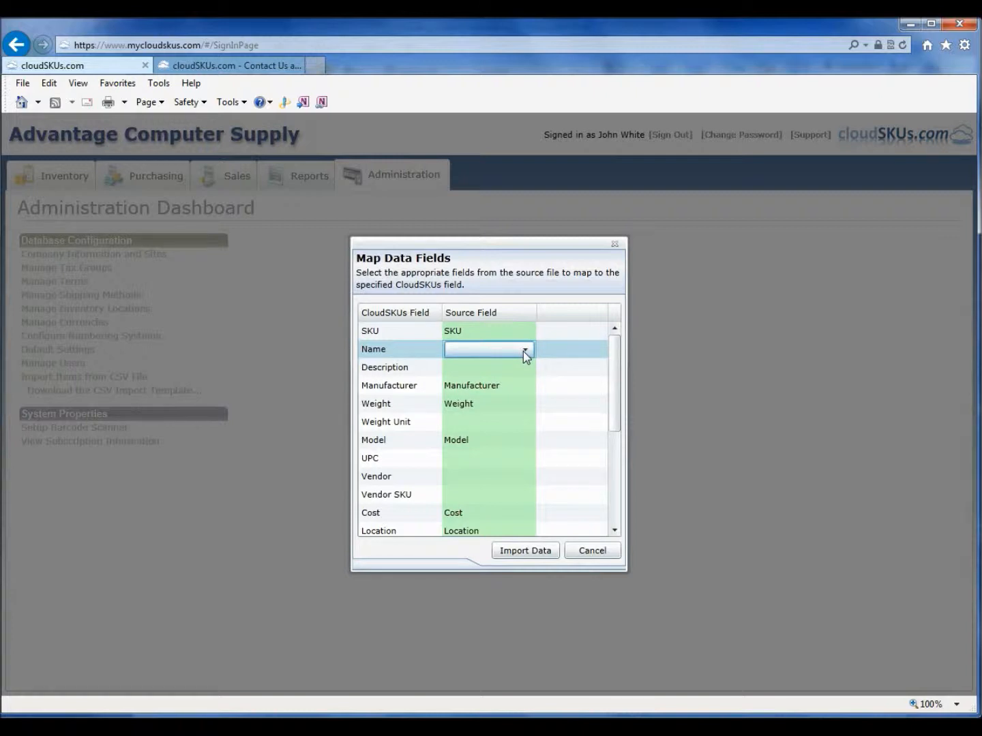
click(526, 352)
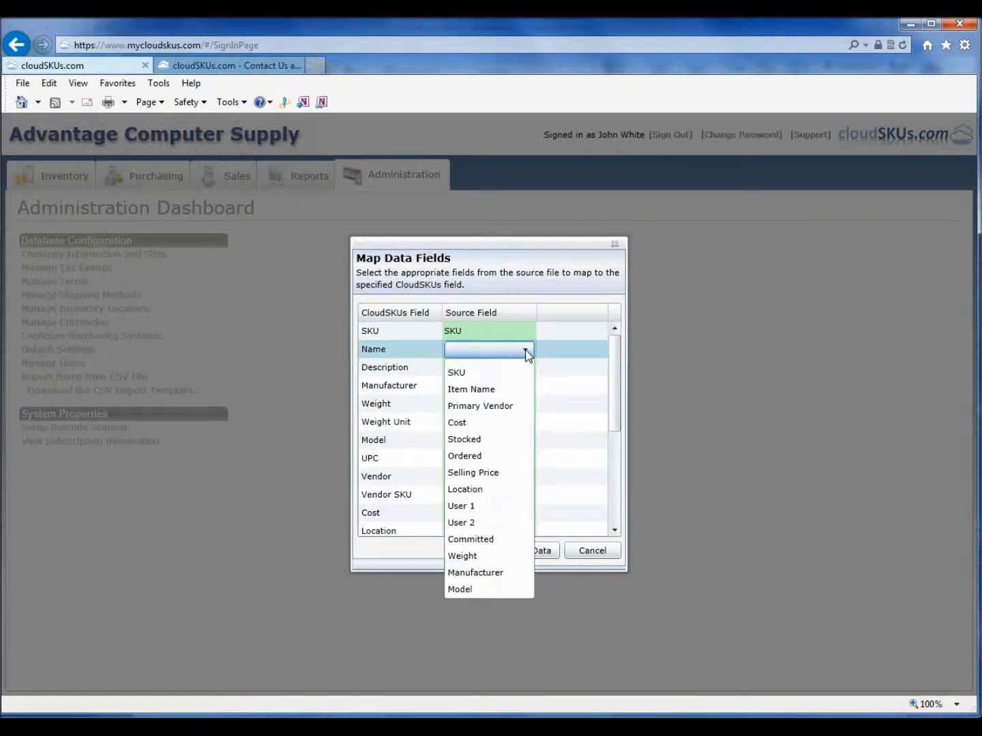
click(505, 390)
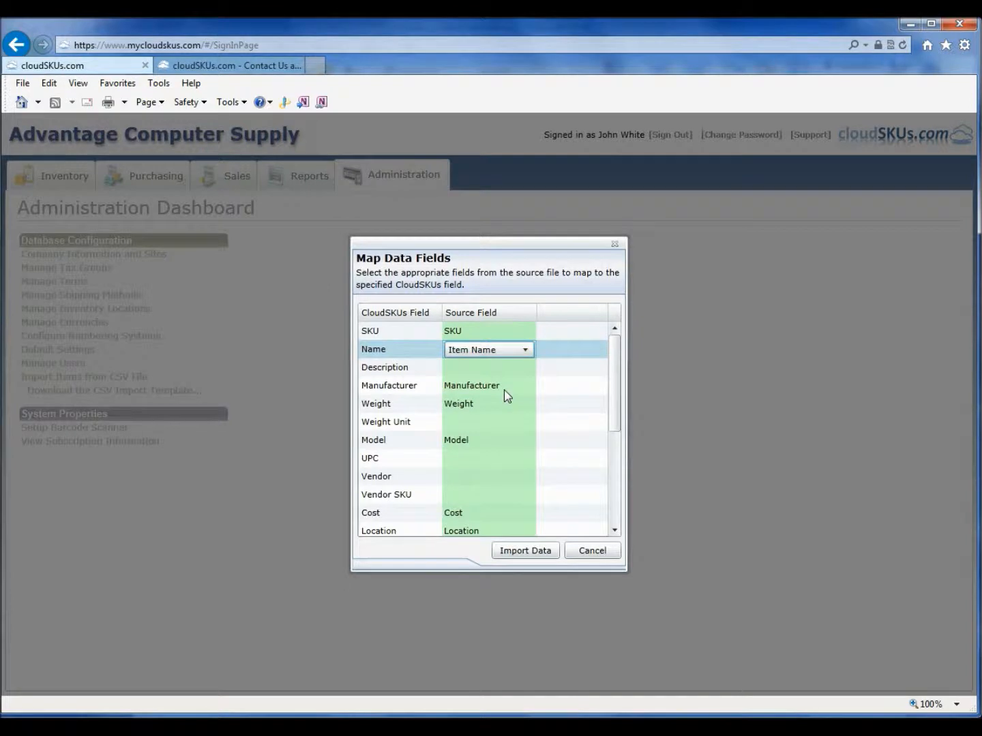
click(517, 475)
click(525, 476)
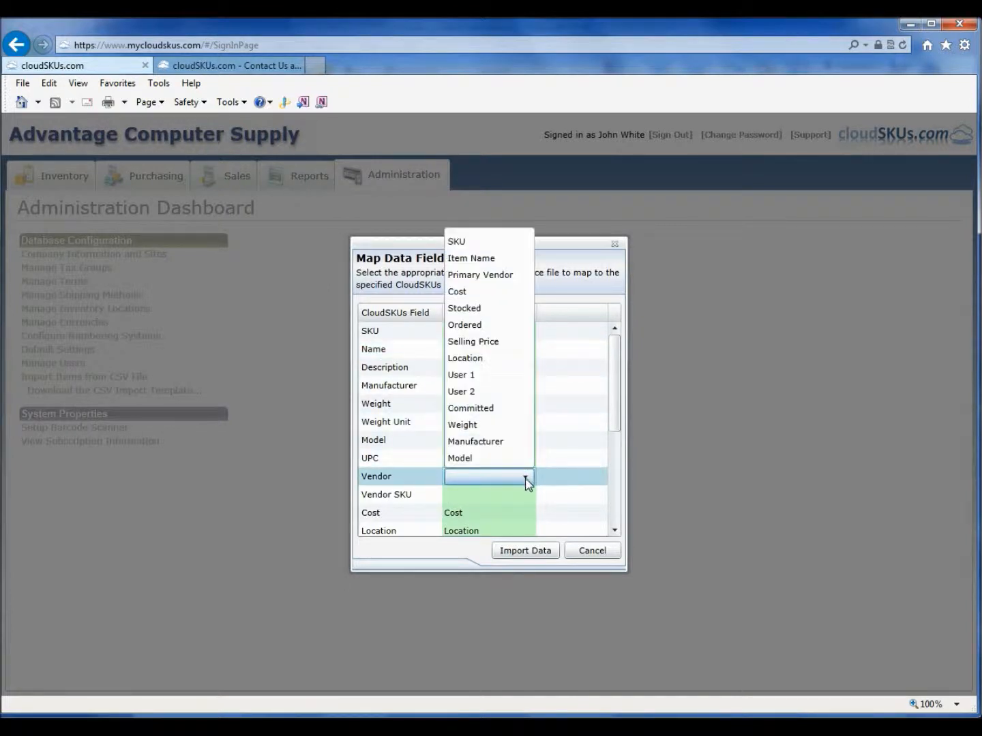
click(489, 277)
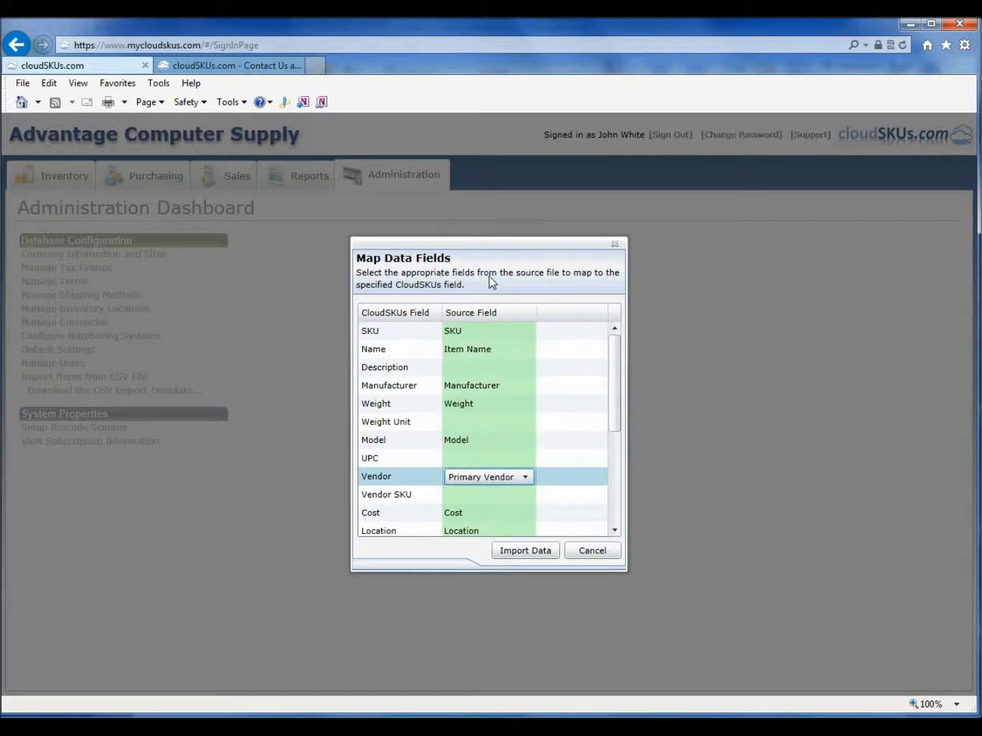
Step: Scroll through the remaining field mappings in the Map Data Fields list
drag(615, 362, 616, 403)
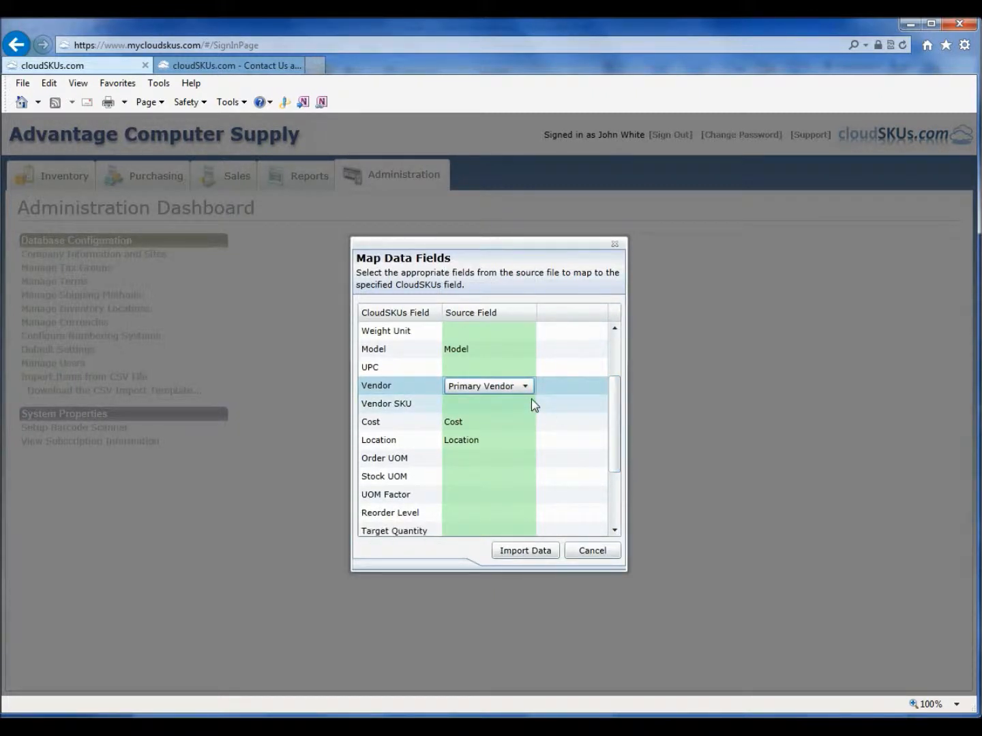
drag(612, 428, 554, 470)
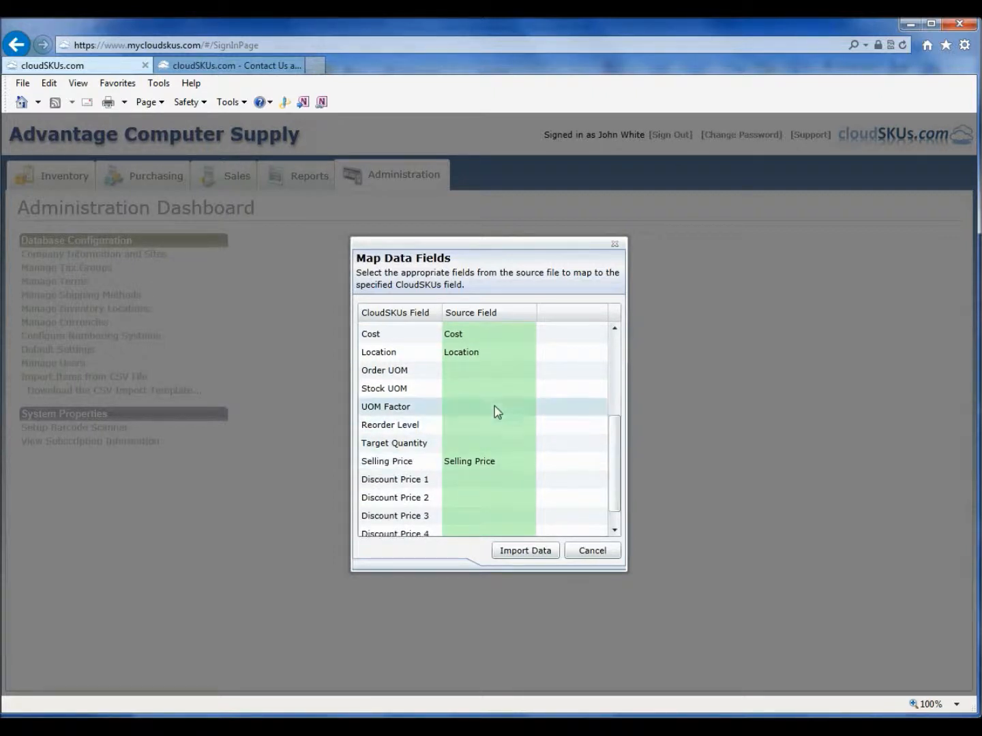
drag(616, 452, 613, 334)
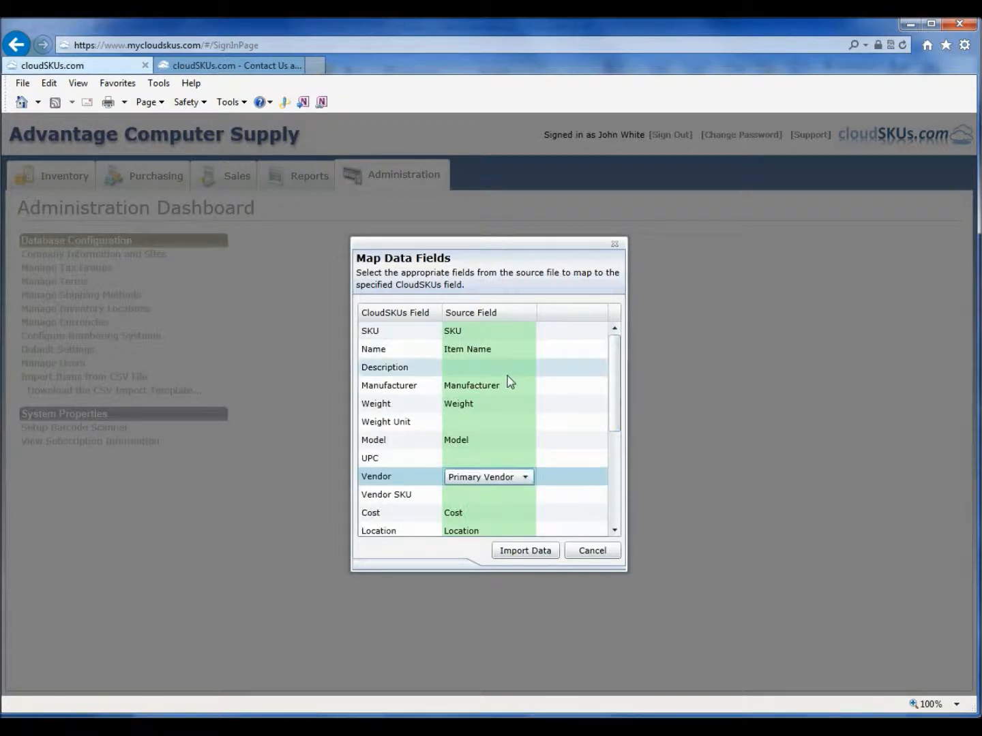
Step: Import the data with the current field mappings and close the import progress dialog
click(525, 552)
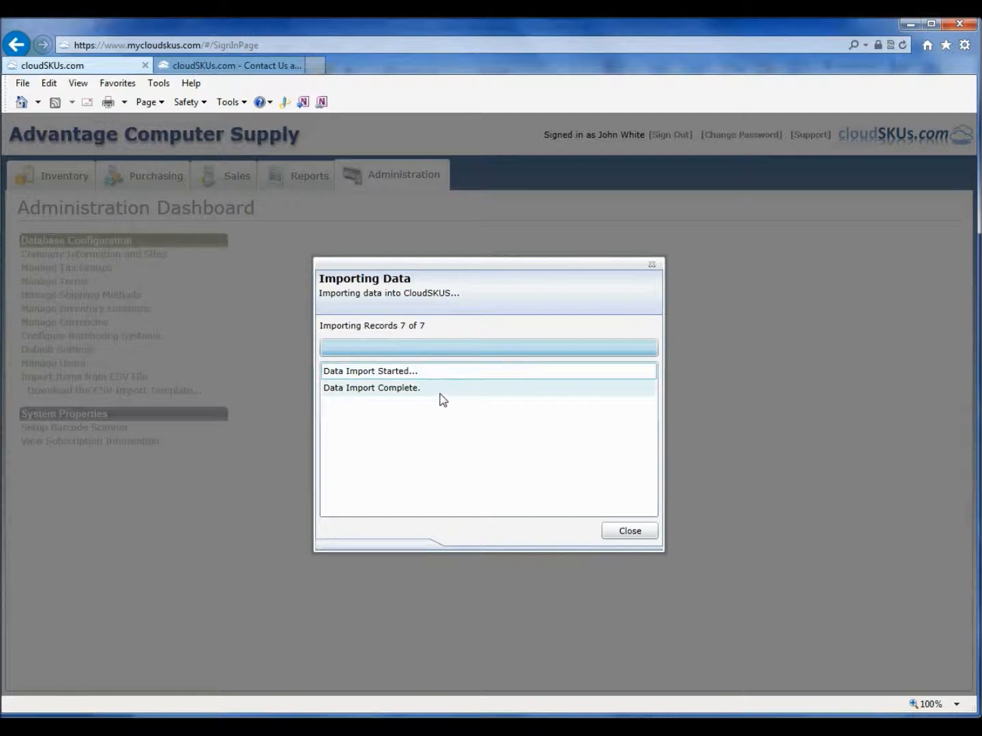
click(625, 533)
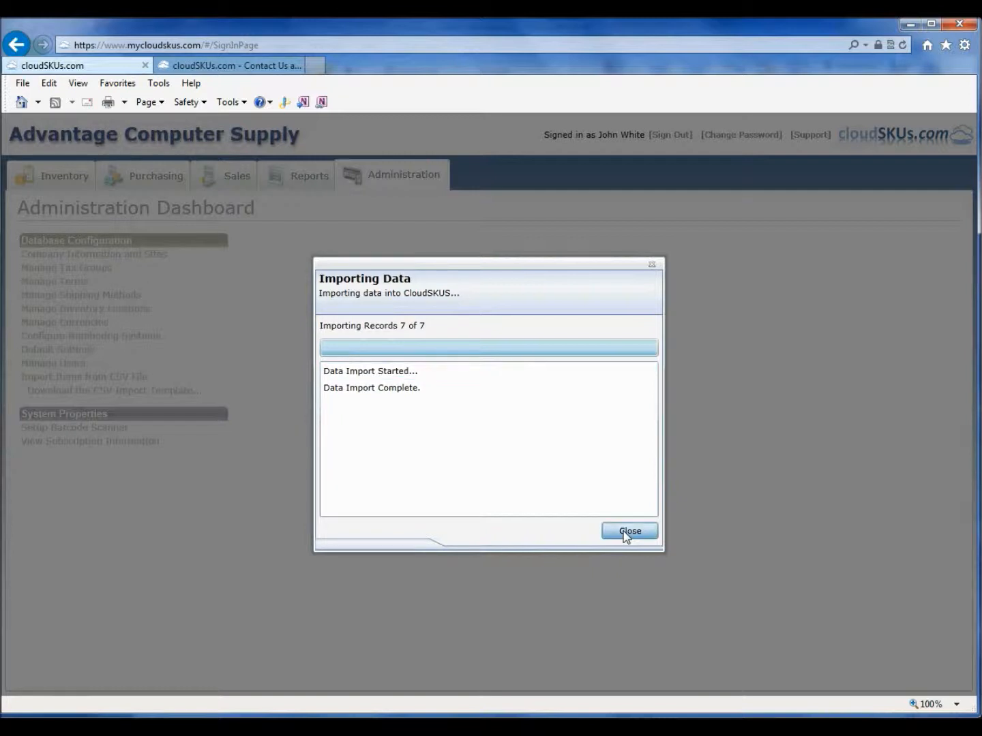
click(626, 533)
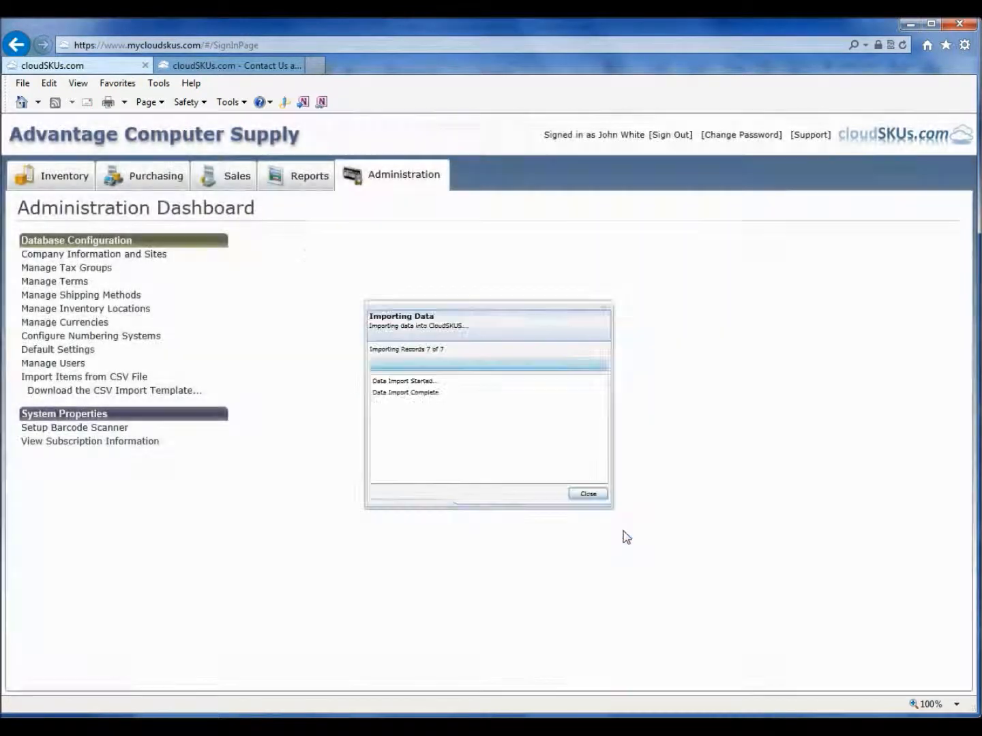
Step: Review the newly imported Oak Board items in the Inventory quick lookup, returning to the Administration dashboard afterwards
click(79, 183)
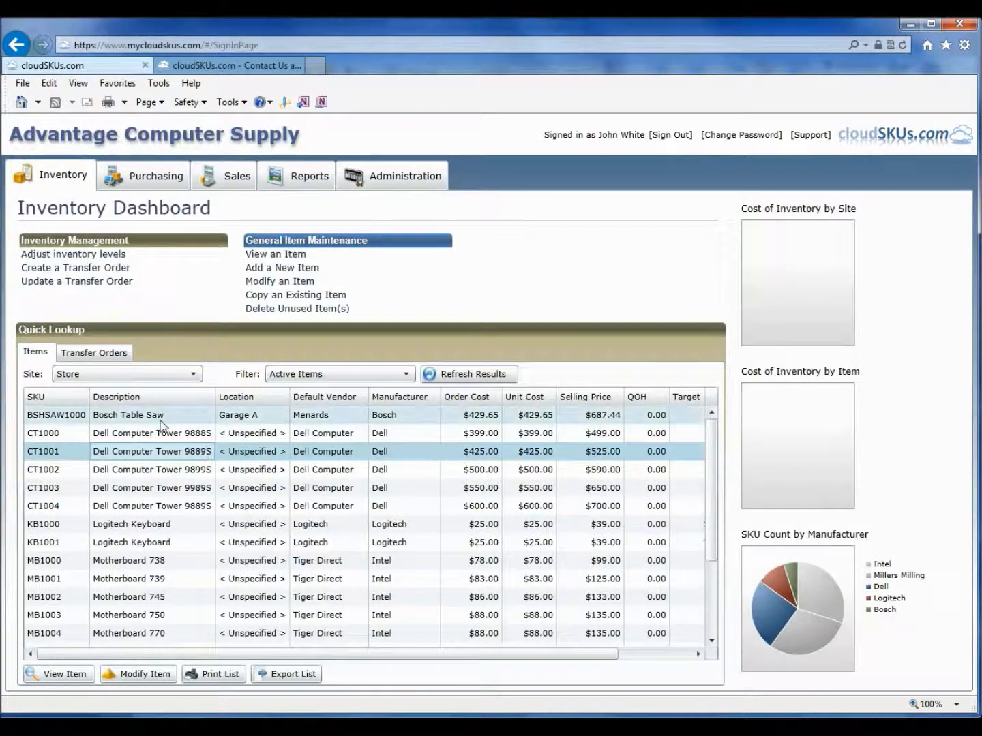
scroll(216, 492, down, 3)
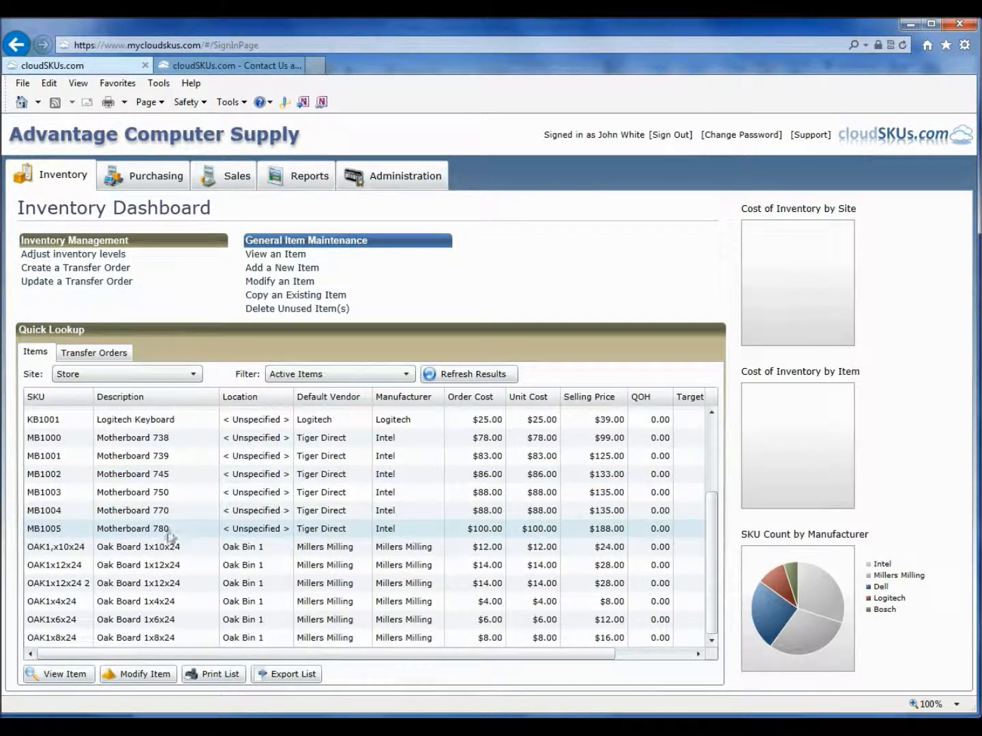
click(156, 600)
click(159, 619)
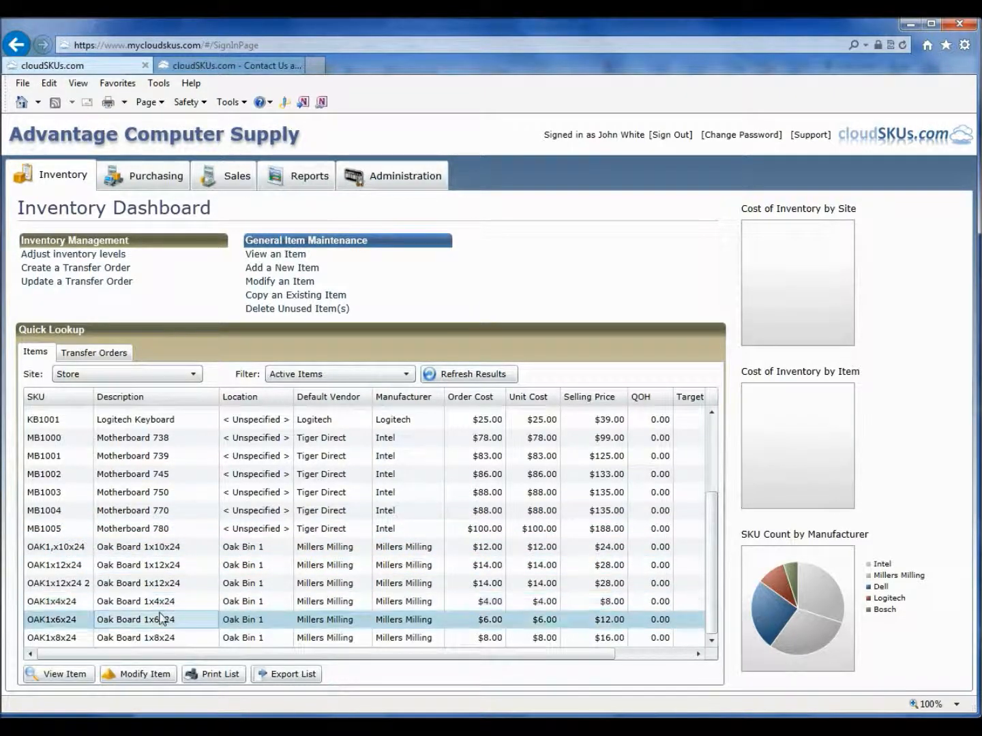
click(163, 638)
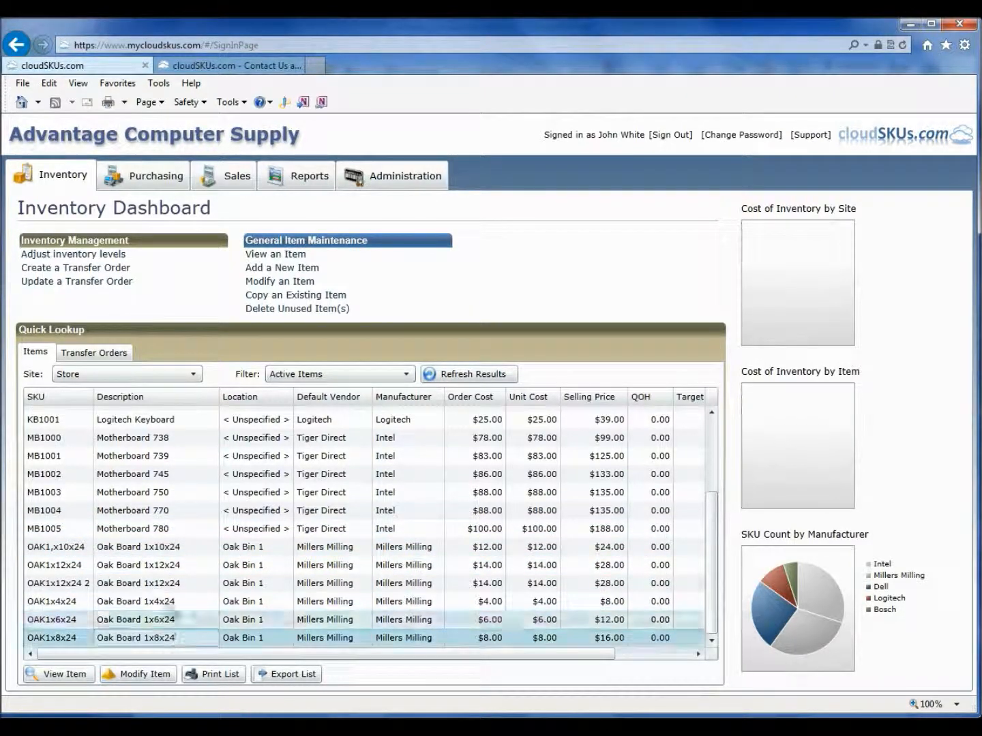
click(402, 180)
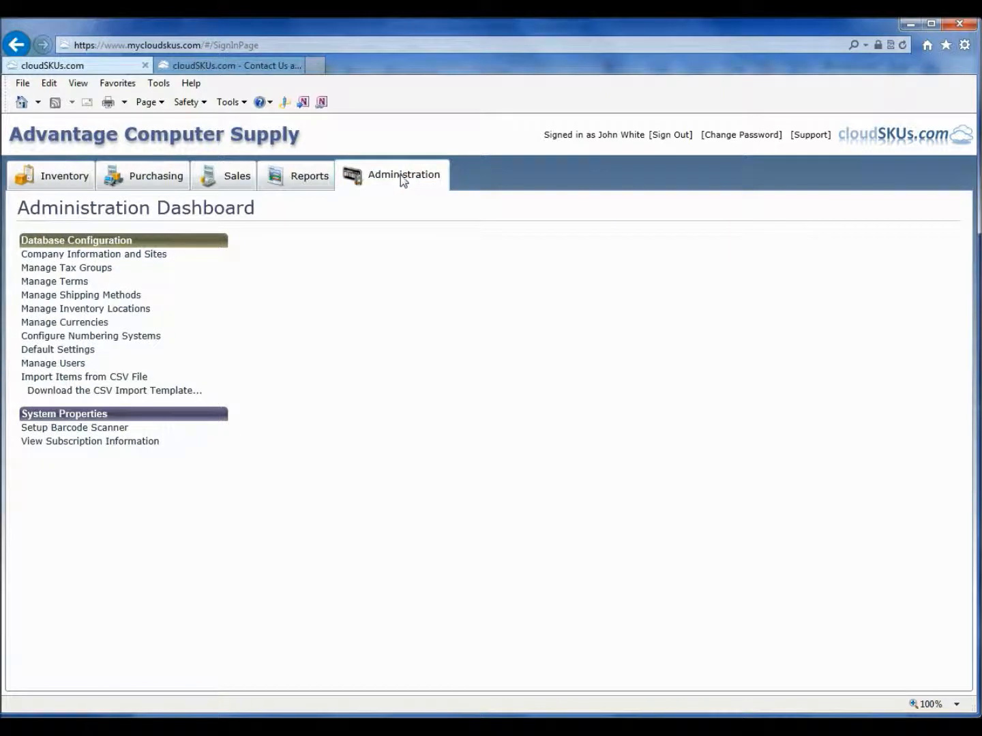